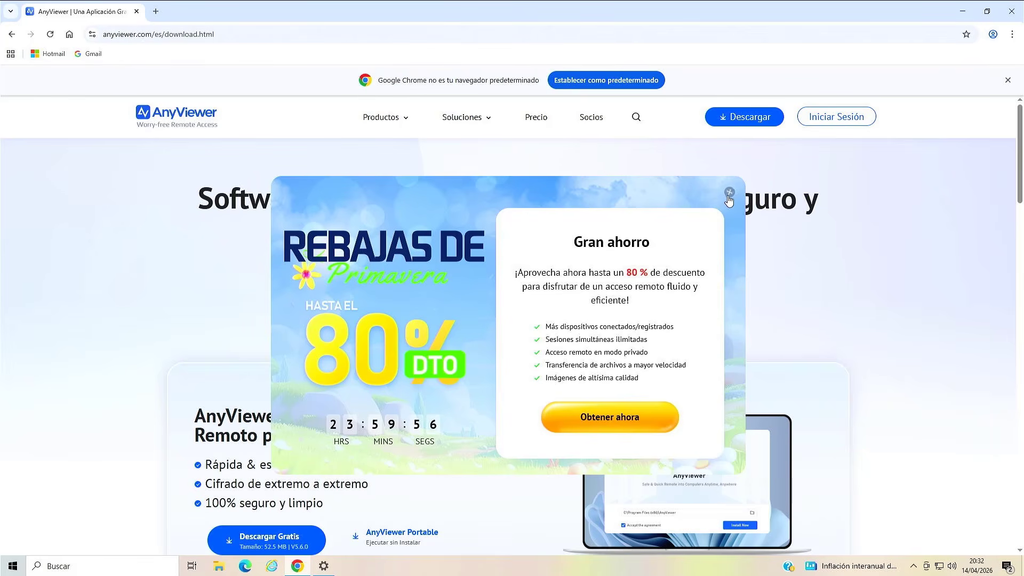
Dismiss the promotional pop-up and download the free AnyViewer installer for Windows.
{"action": "left_click", "coordinate": [728, 193]}
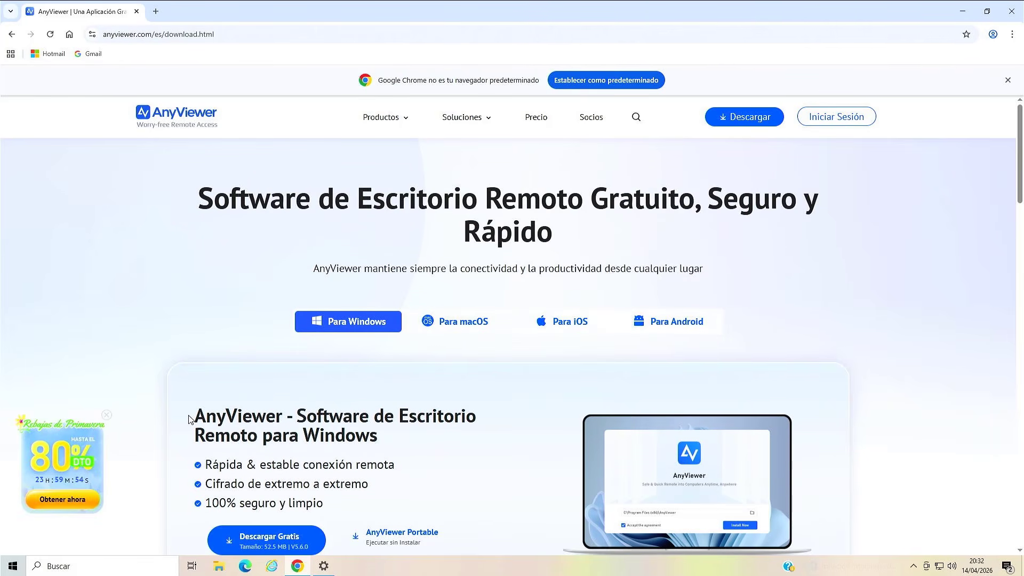
{"action": "scroll", "coordinate": [240, 435], "scroll_direction": "down", "scroll_amount": 2}
{"action": "left_click", "coordinate": [284, 442]}
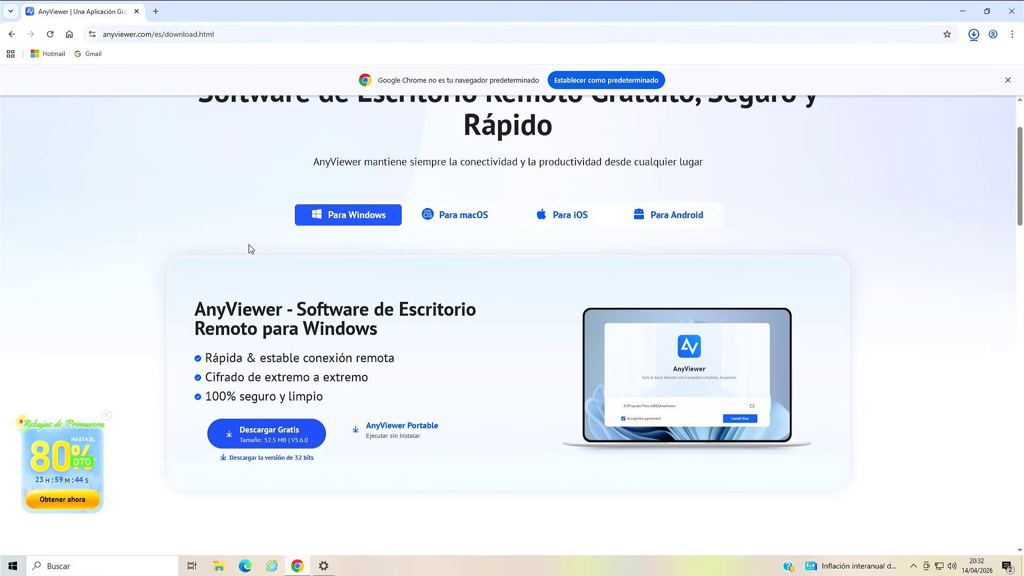
{"action": "scroll", "coordinate": [250, 249], "scroll_direction": "up", "scroll_amount": 2}
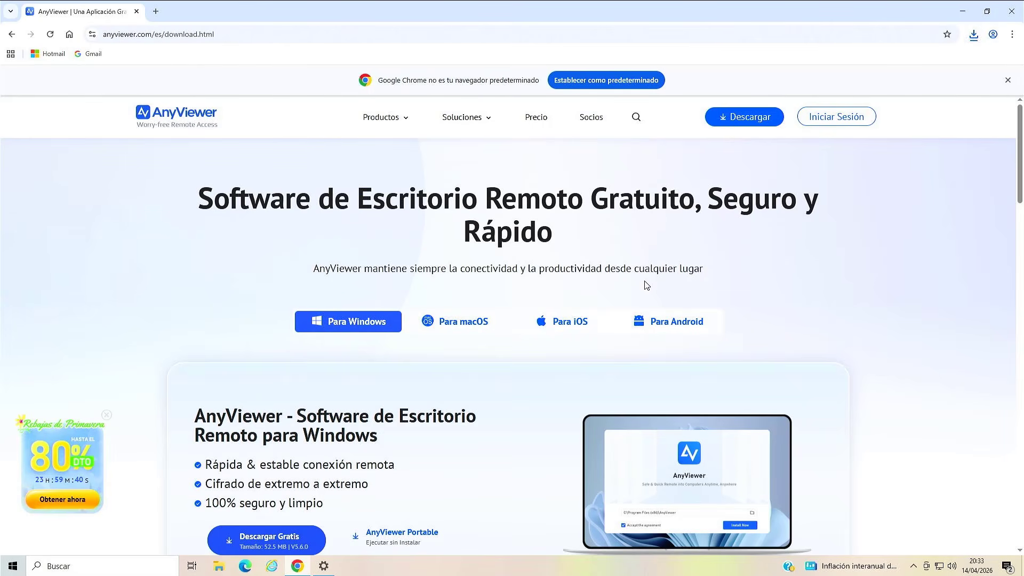
Run the downloaded AnyViewer setup with administrator permission, install it in C:\Program Files\AnyViewer and launch it.
{"action": "mouse_move", "coordinate": [890, 59]}
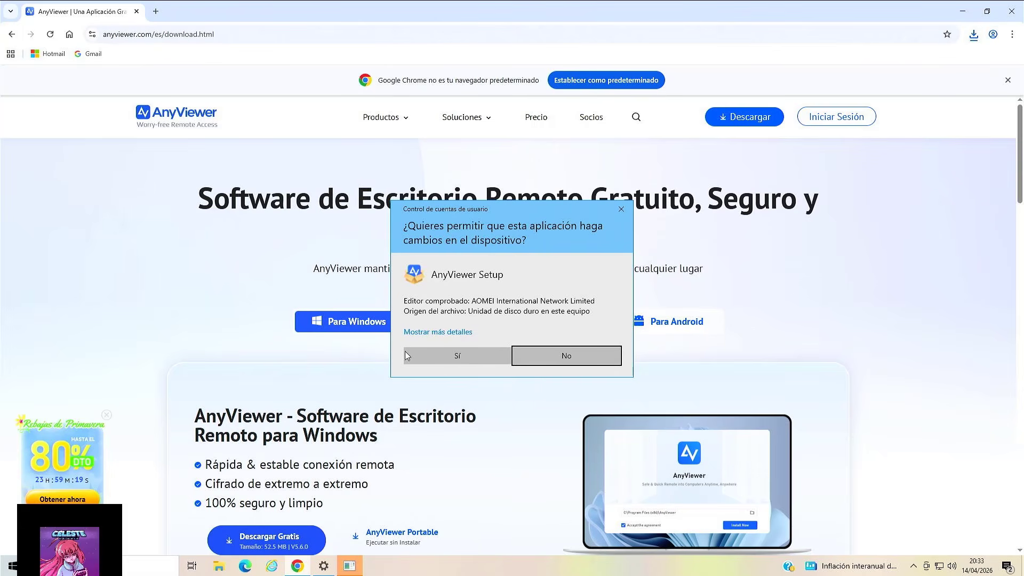
{"action": "left_click", "coordinate": [465, 360]}
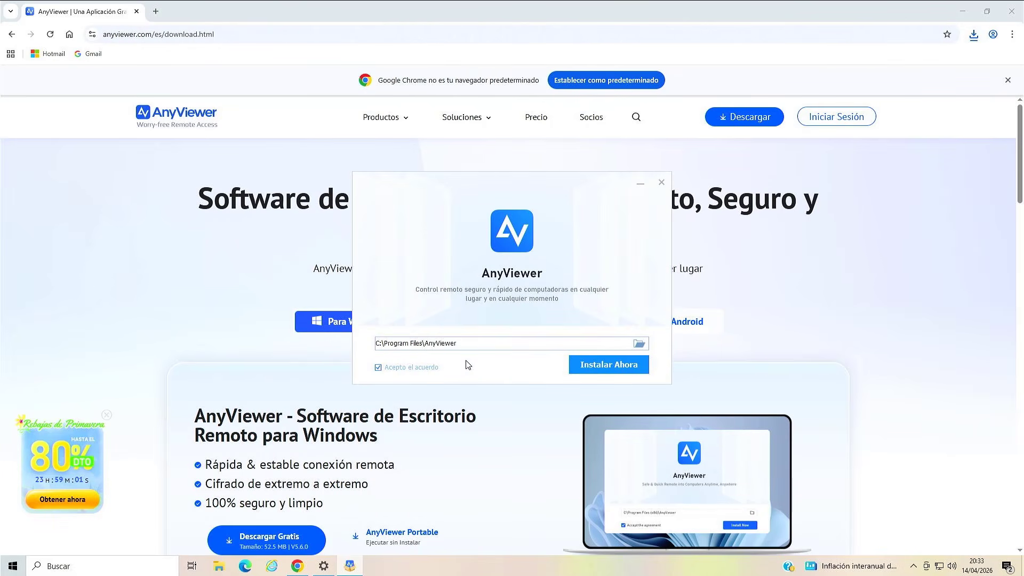
{"action": "left_click", "coordinate": [606, 372]}
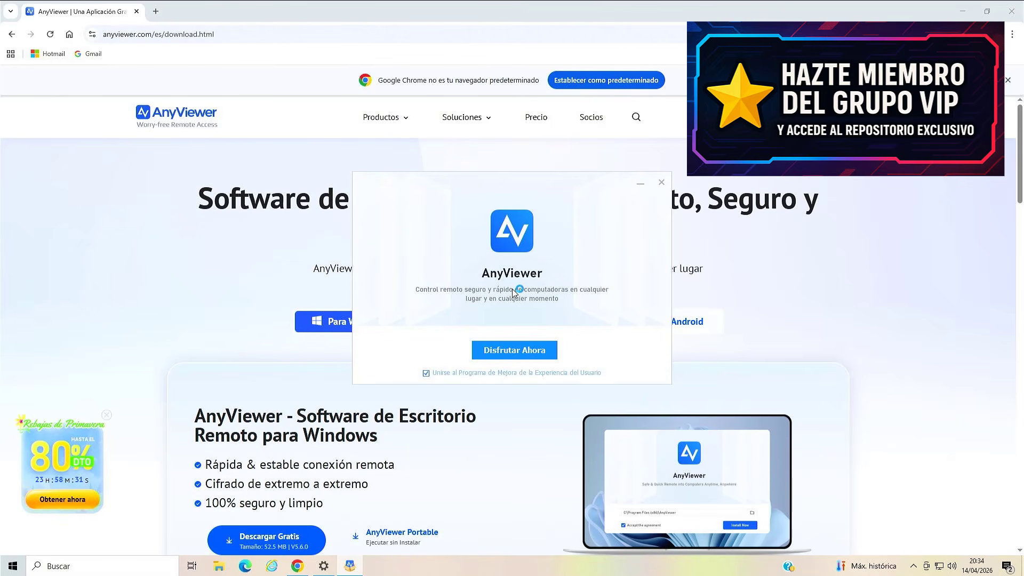
{"action": "left_click", "coordinate": [549, 350]}
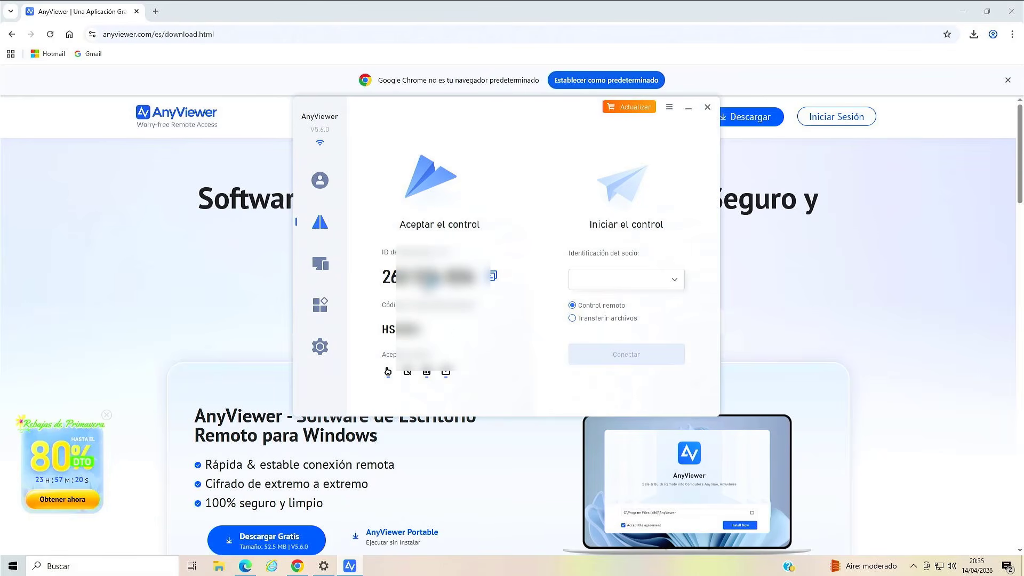
Look at the account sign-in page, then the remote control page with its device ID and partner ID field.
{"action": "left_click", "coordinate": [319, 173]}
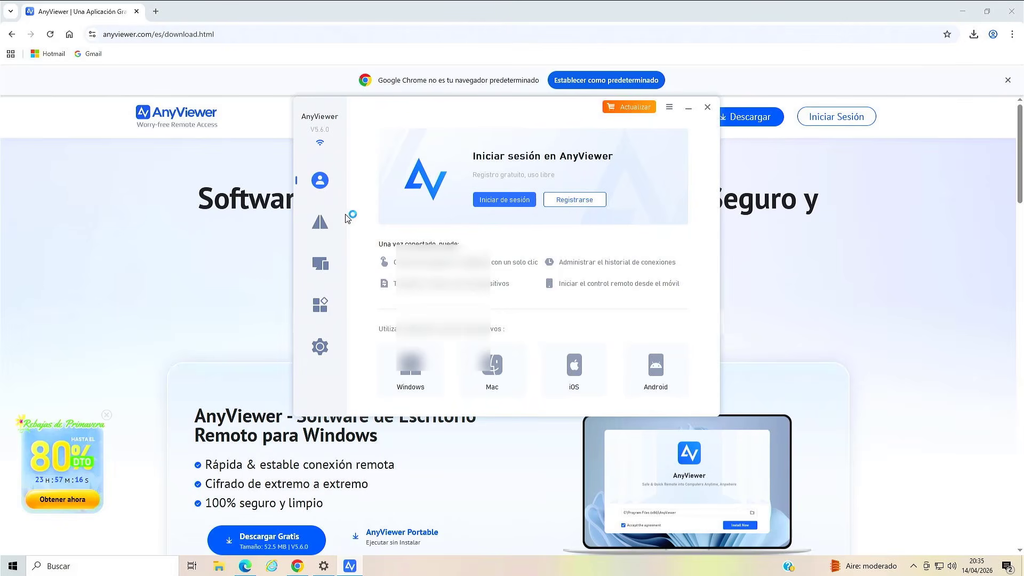
{"action": "left_click", "coordinate": [329, 221]}
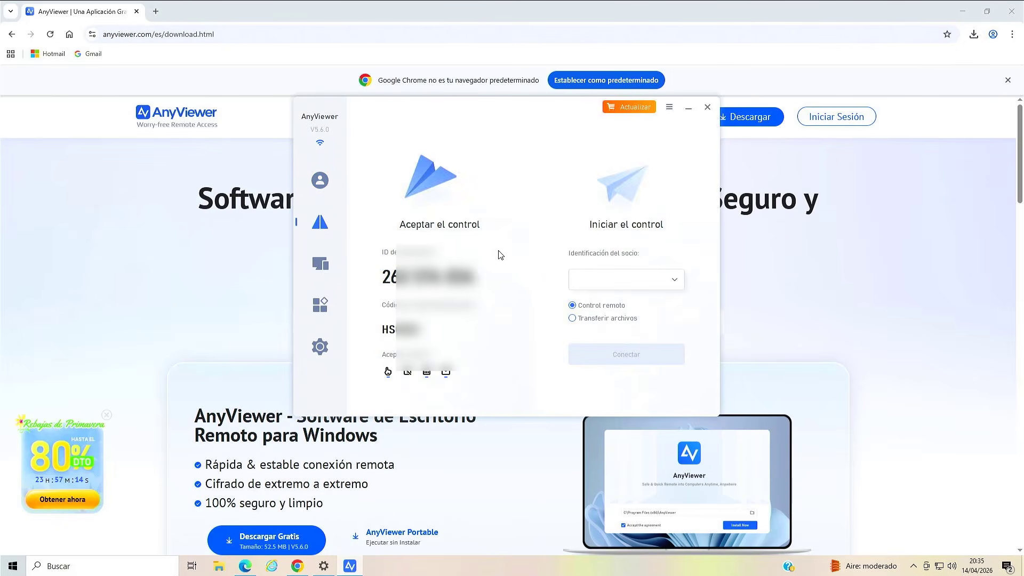
{"action": "left_click", "coordinate": [614, 287]}
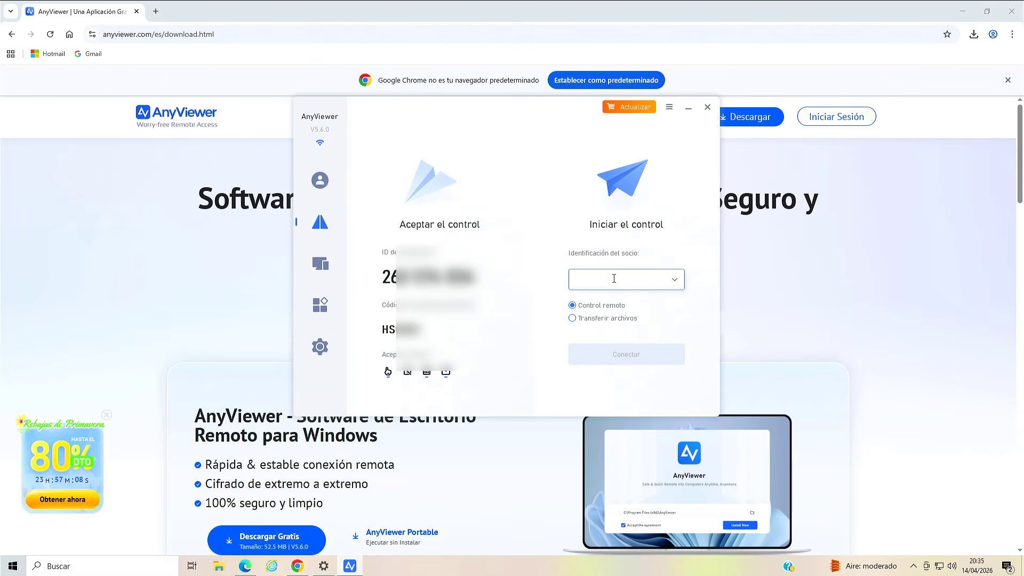
{"action": "mouse_move", "coordinate": [492, 278]}
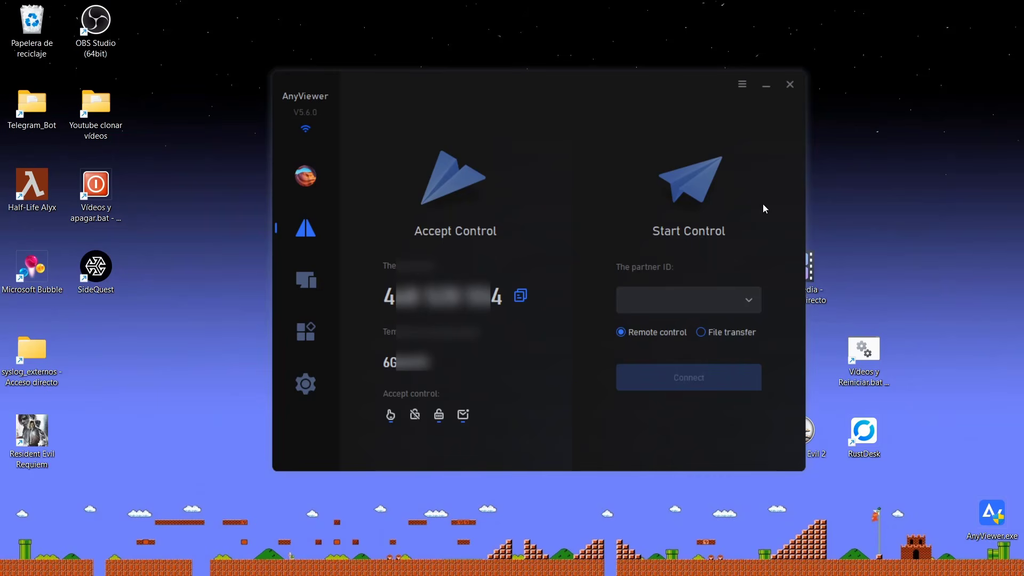
Enter the partner's device ID on the controlling computer and start a remote control connection.
{"action": "left_click", "coordinate": [656, 302]}
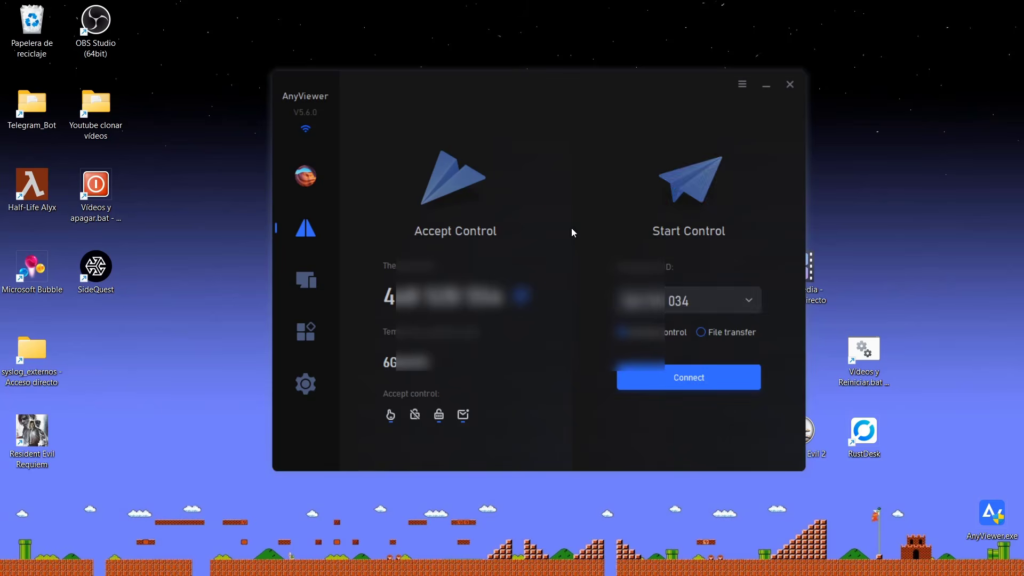
{"action": "left_click_drag", "start_coordinate": [695, 301], "coordinate": [614, 301]}
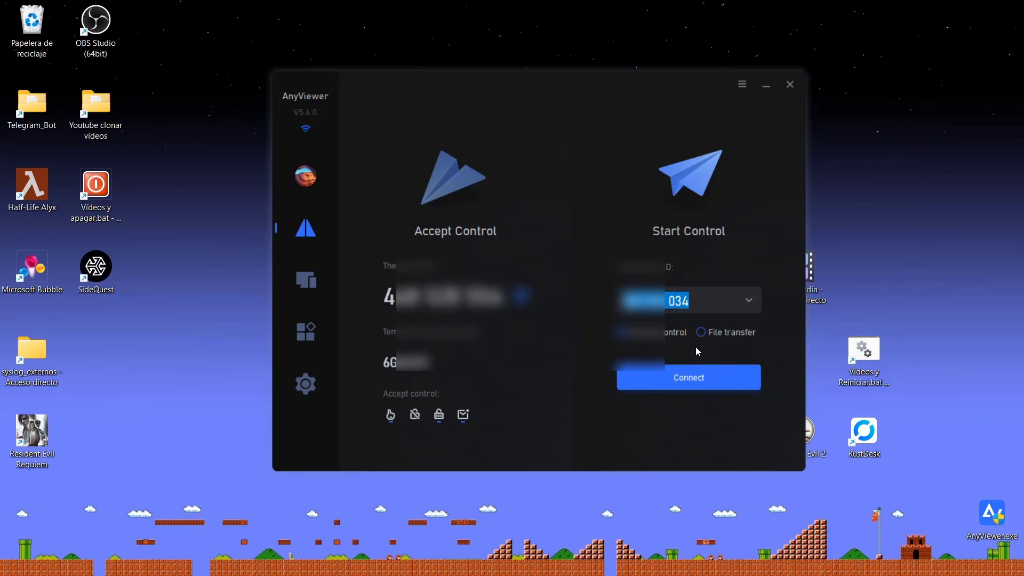
{"action": "left_click", "coordinate": [686, 377]}
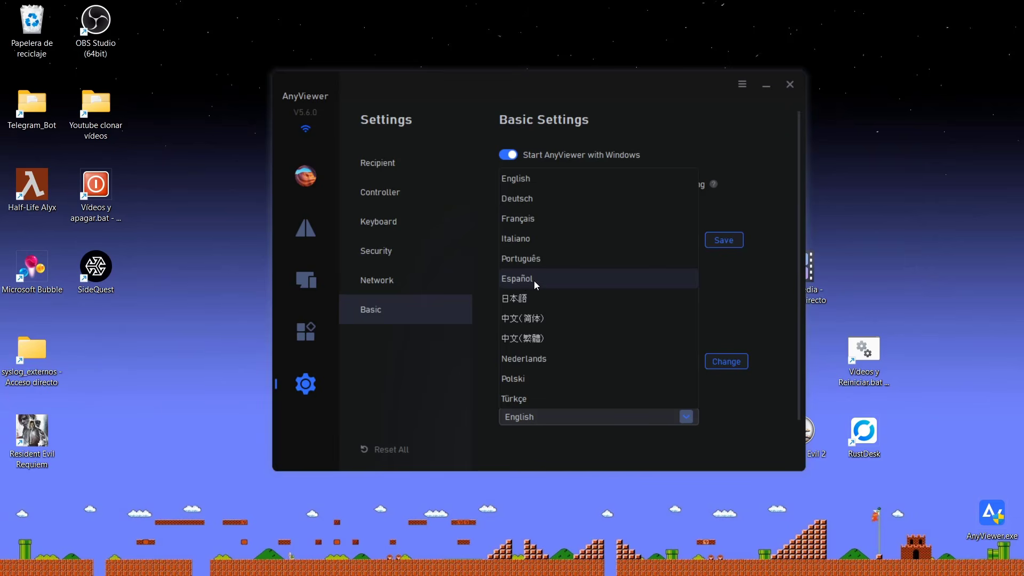
Set the interface language to Español in the basic settings.
{"action": "left_click", "coordinate": [533, 281]}
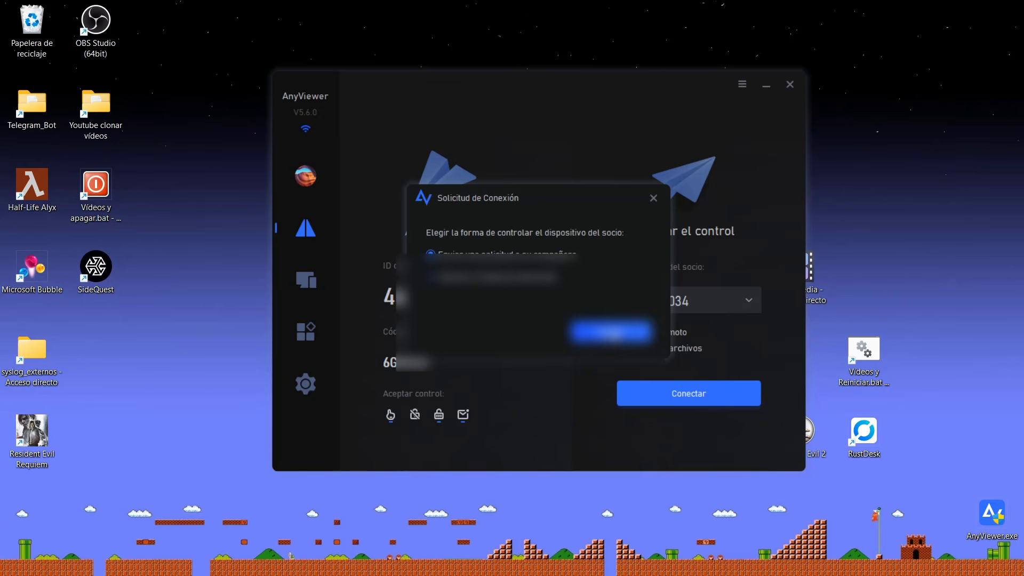
Send the control request to the partner and accept it on the other computer.
{"action": "key", "text": "Escape"}
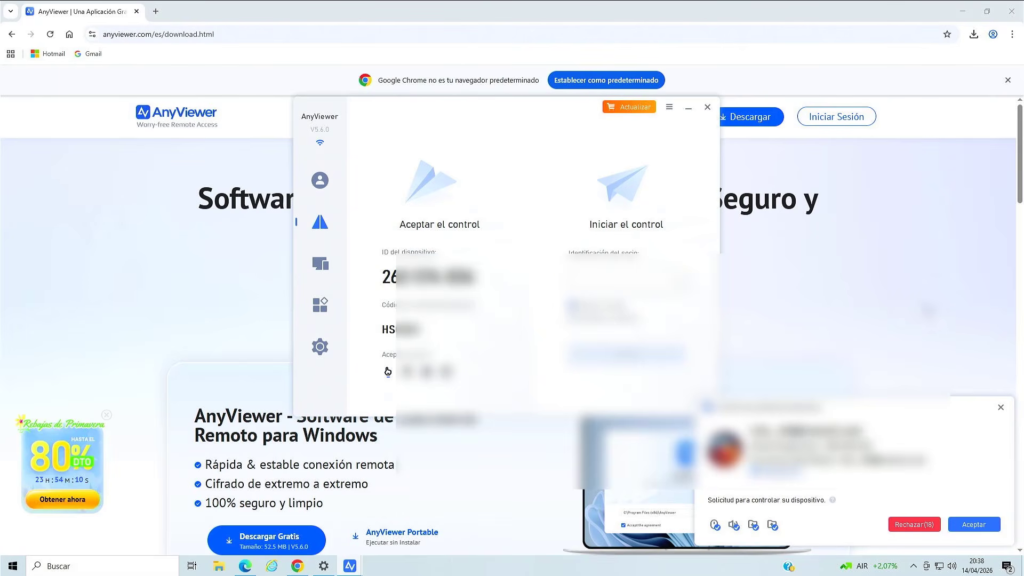
{"action": "left_click", "coordinate": [961, 527]}
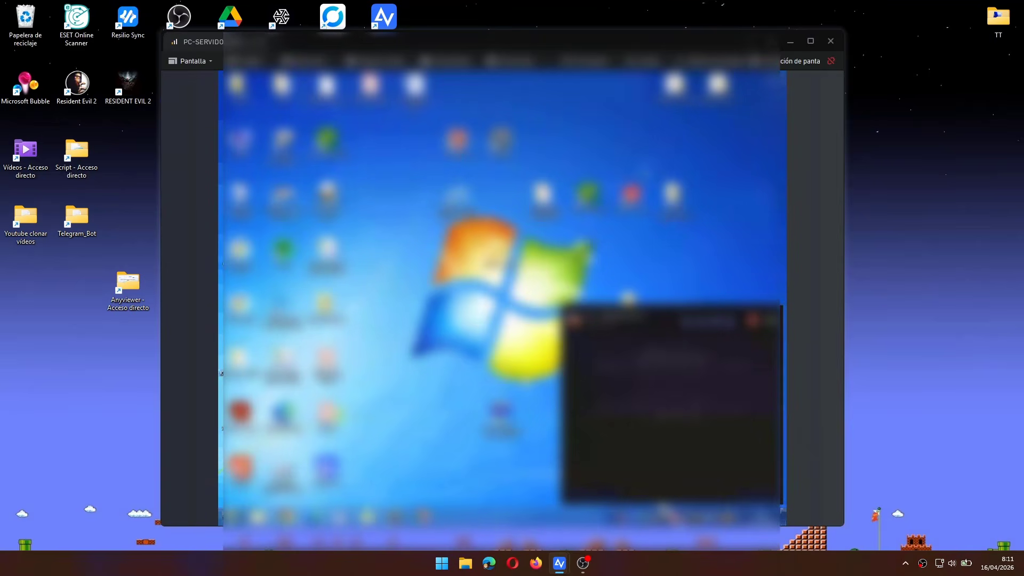
View the PC-SERVIDOR remote session in a maximized window and close the session.
{"action": "left_click", "coordinate": [809, 41]}
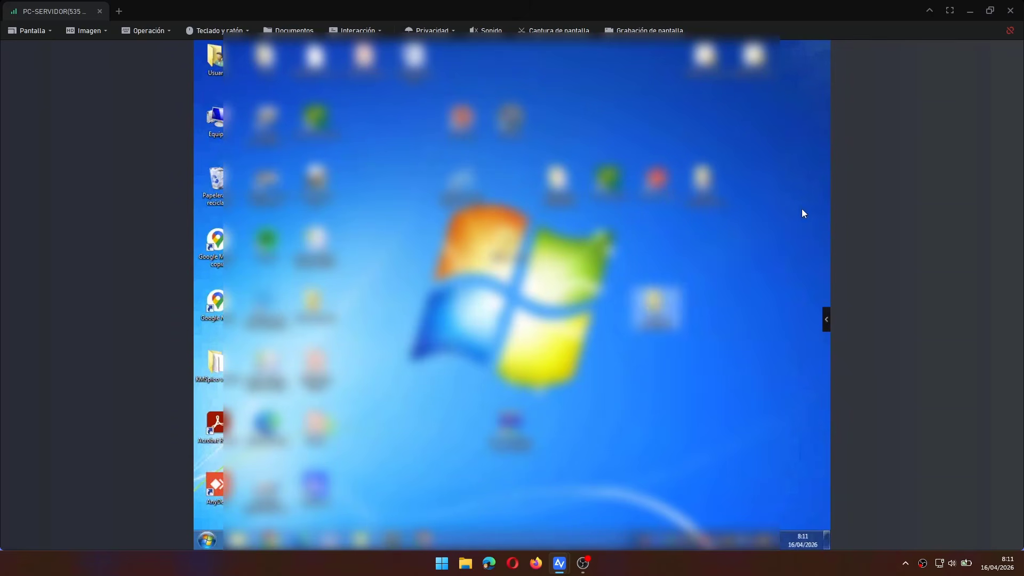
{"action": "left_click", "coordinate": [1017, 15]}
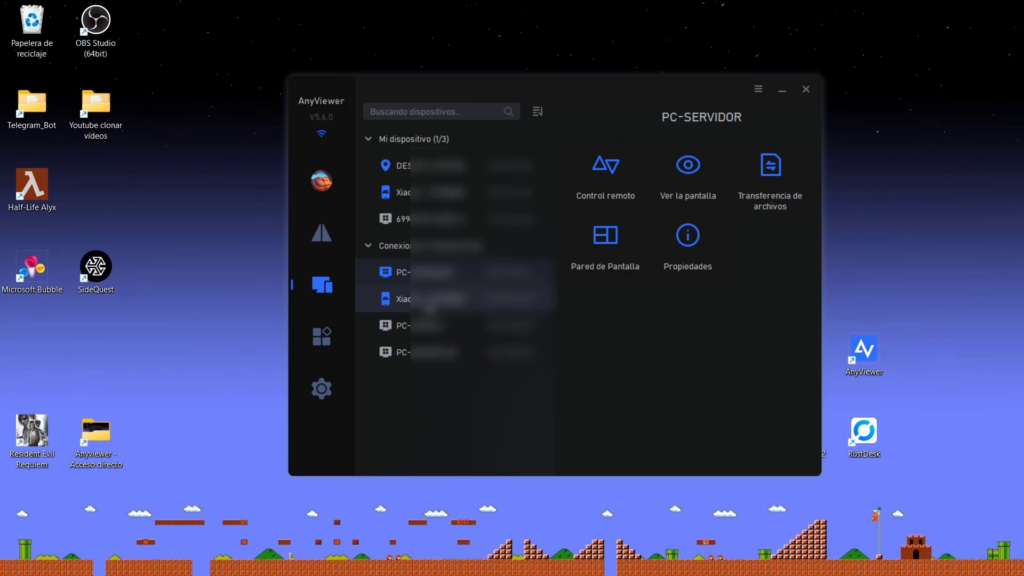
Select the Xiaomi phone in the device list to view its connection options.
{"action": "left_click", "coordinate": [430, 302]}
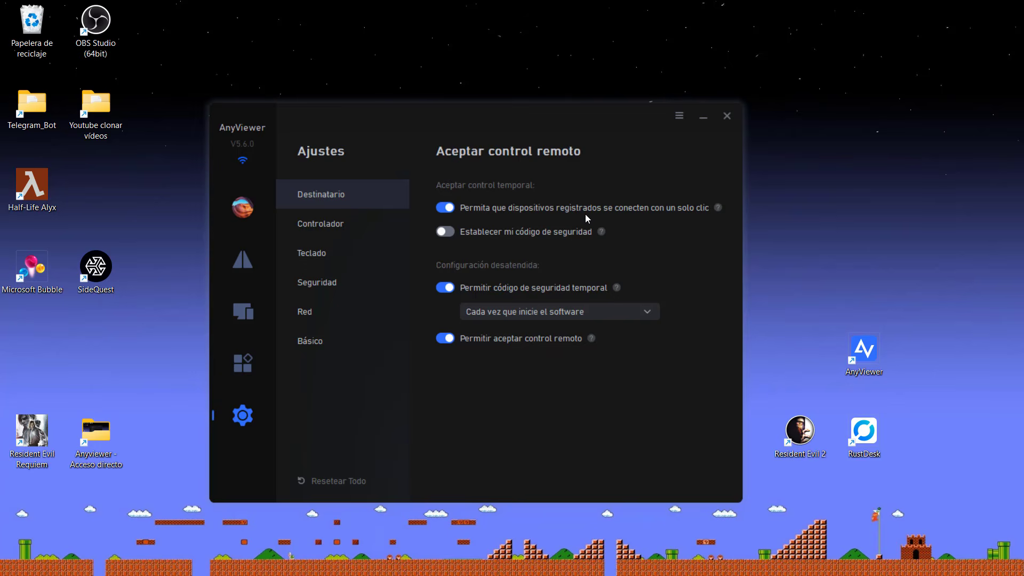
Toggle the option for setting an own security code in the Aceptar control remoto settings.
{"action": "left_click", "coordinate": [445, 232]}
{"action": "left_click", "coordinate": [580, 255]}
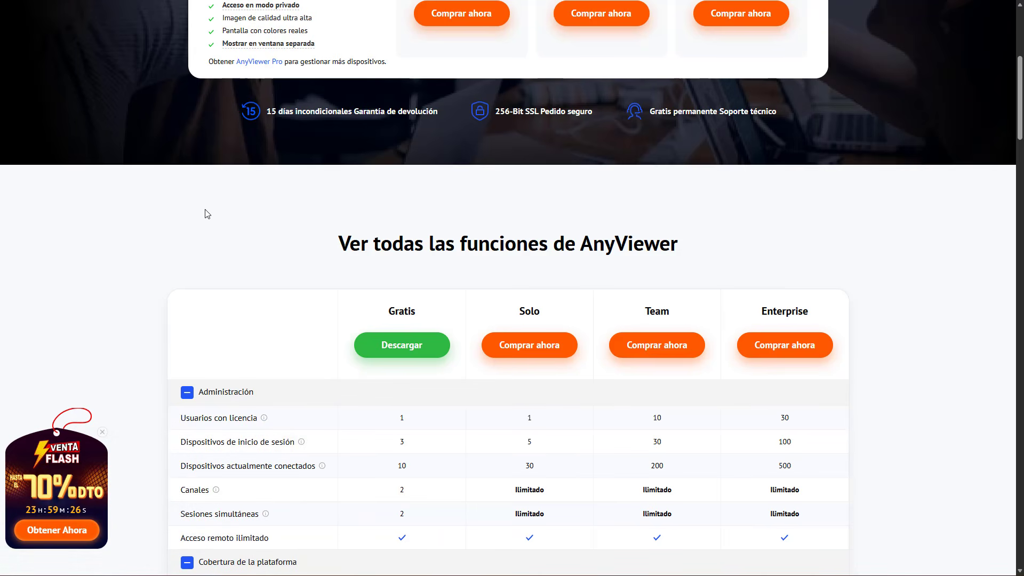
Examine the AnyViewer feature comparison table for the Gratis, Solo, Team and Enterprise plans.
{"action": "scroll", "coordinate": [151, 248], "scroll_direction": "down", "scroll_amount": 2}
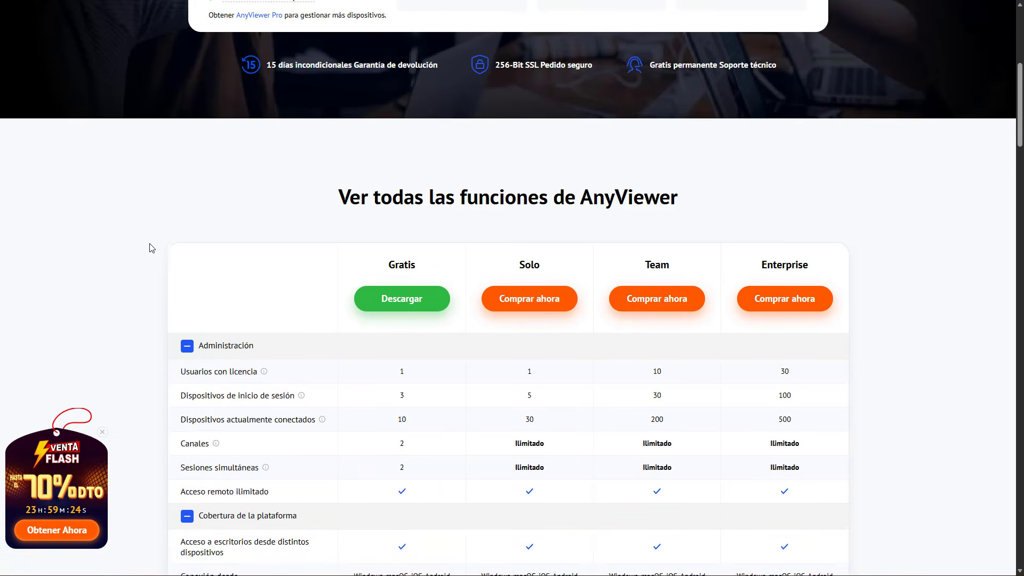
{"action": "scroll", "coordinate": [152, 248], "scroll_direction": "down", "scroll_amount": 4}
{"action": "scroll", "coordinate": [152, 248], "scroll_direction": "up", "scroll_amount": 4}
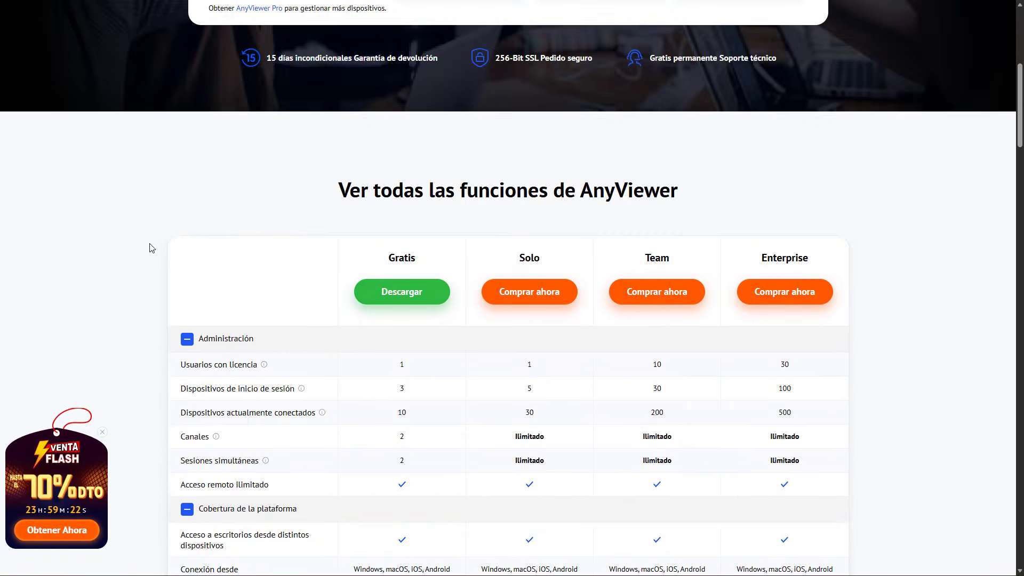
{"action": "scroll", "coordinate": [149, 248], "scroll_direction": "up", "scroll_amount": 3}
{"action": "scroll", "coordinate": [149, 247], "scroll_direction": "down", "scroll_amount": 2}
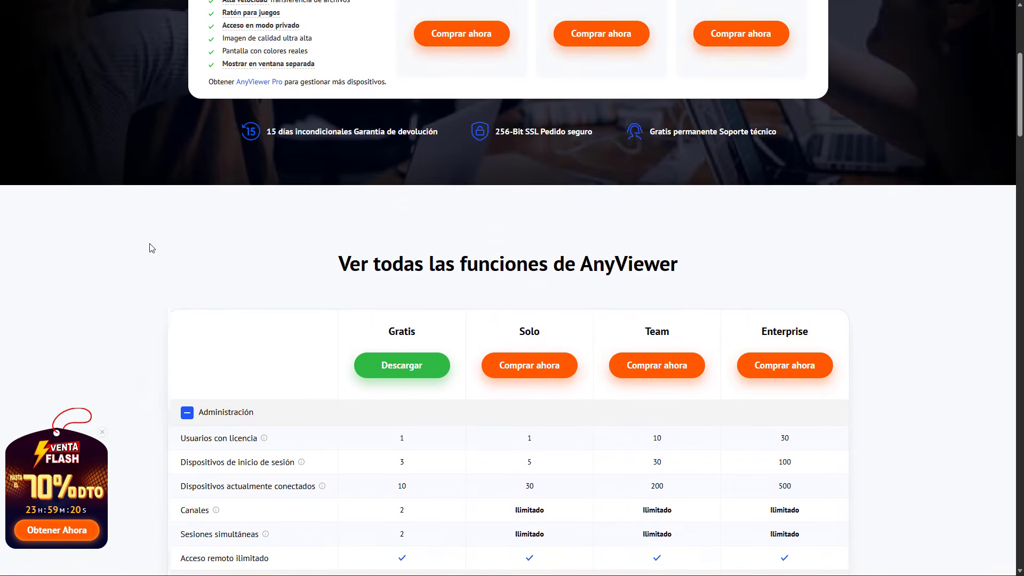
{"action": "scroll", "coordinate": [152, 247], "scroll_direction": "down", "scroll_amount": 3}
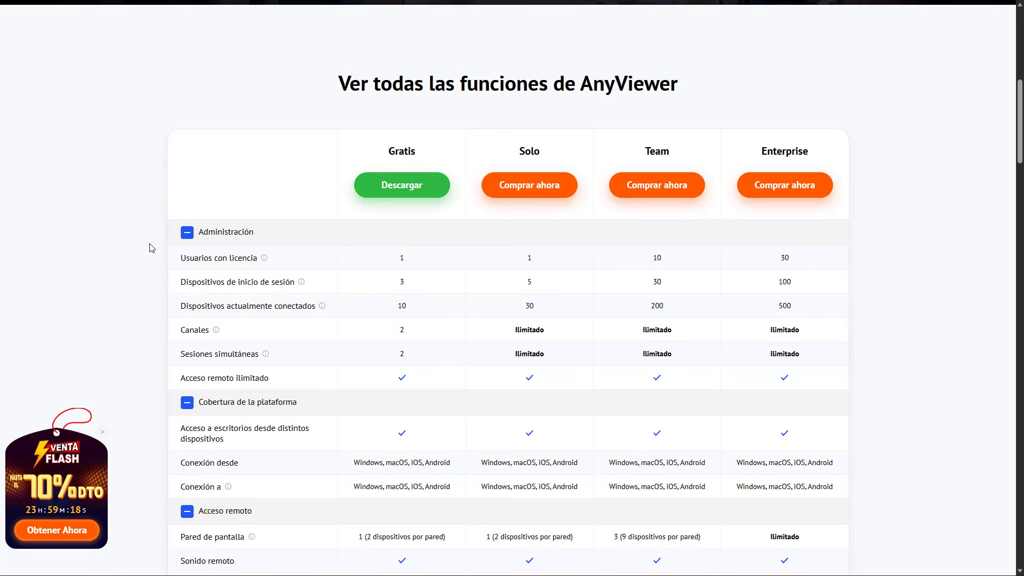
{"action": "scroll", "coordinate": [152, 248], "scroll_direction": "down", "scroll_amount": 2}
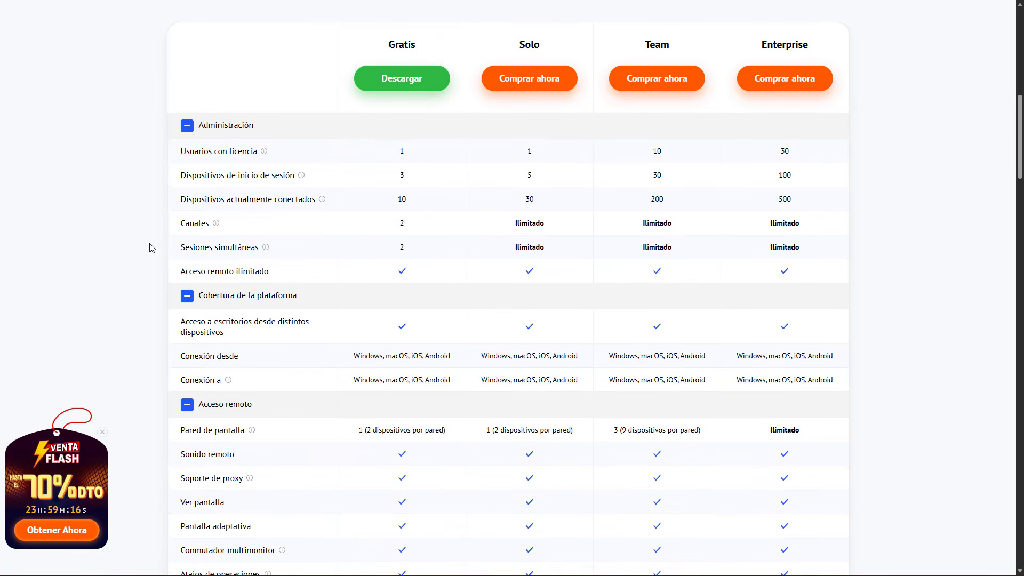
{"action": "scroll", "coordinate": [151, 247], "scroll_direction": "up", "scroll_amount": 3}
{"action": "scroll", "coordinate": [151, 246], "scroll_direction": "down", "scroll_amount": 2}
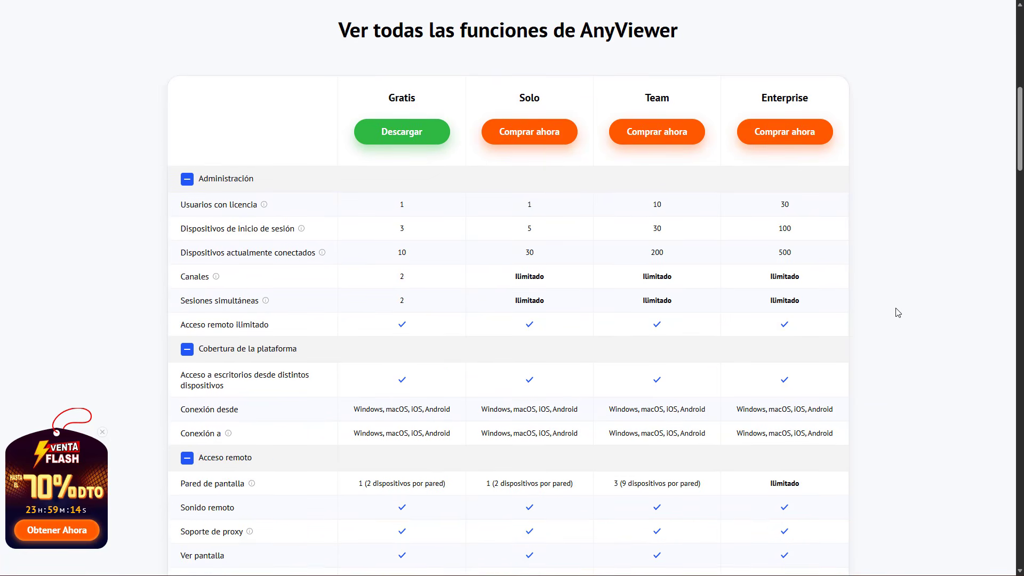
{"action": "scroll", "coordinate": [867, 288], "scroll_direction": "down", "scroll_amount": 1}
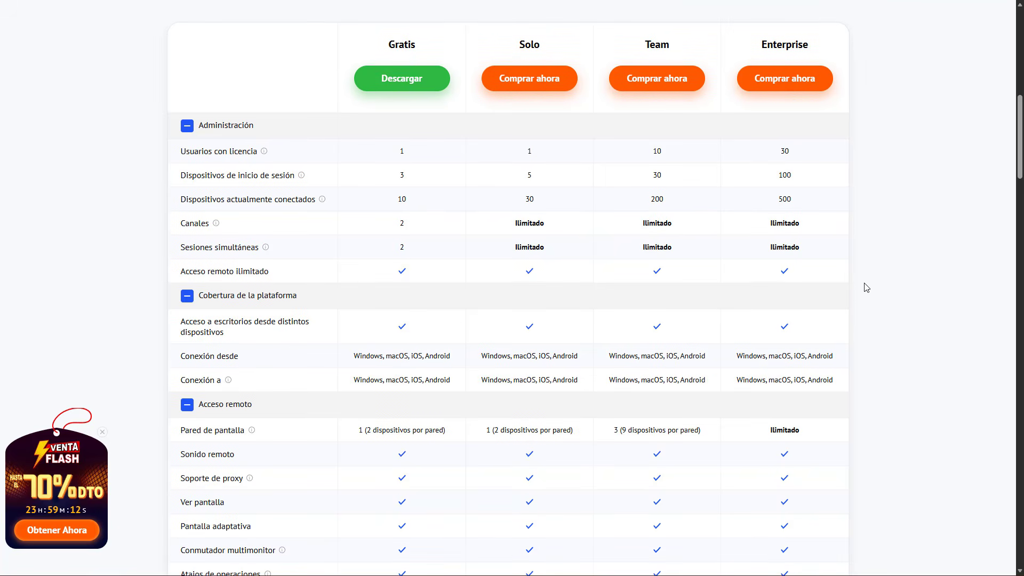
{"action": "scroll", "coordinate": [866, 288], "scroll_direction": "down", "scroll_amount": 7}
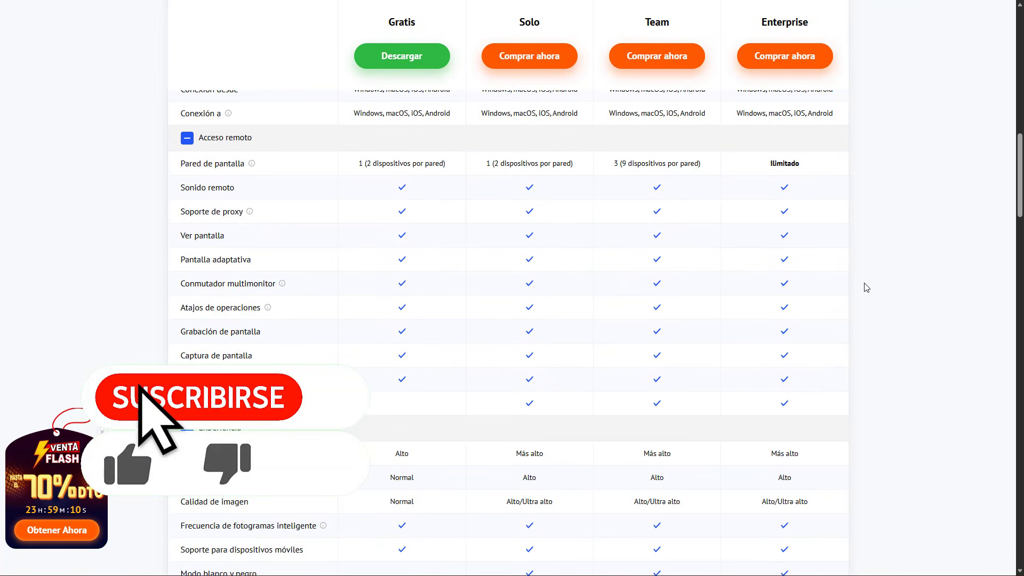